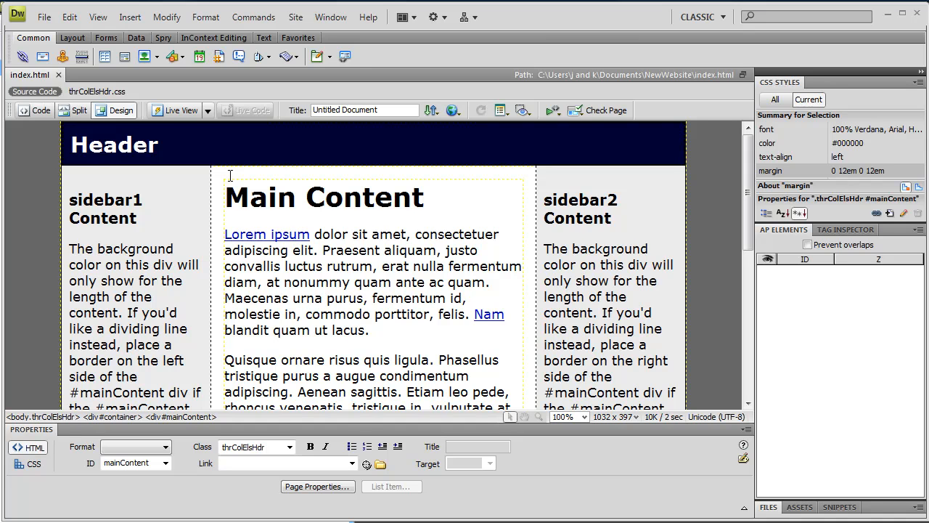
pyautogui.moveTo(244, 206); pyautogui.dragTo(381, 255)
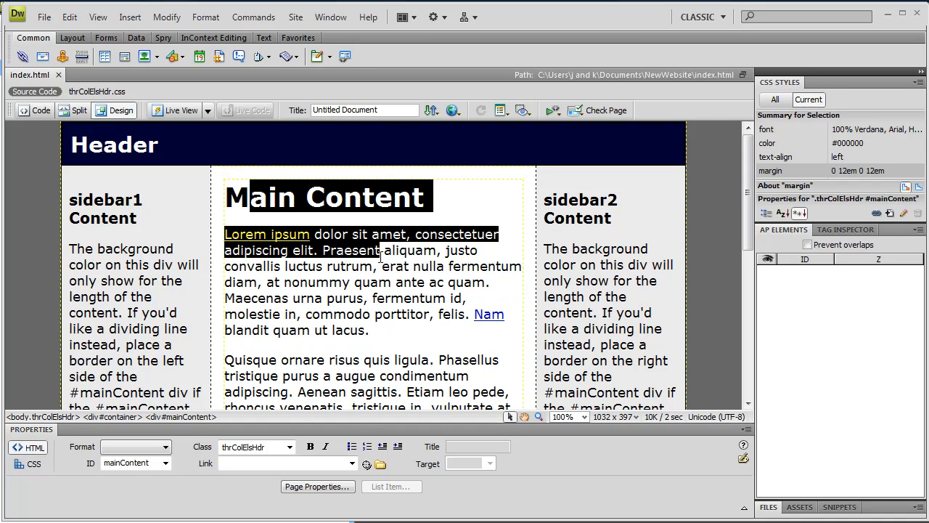
pyautogui.click(238, 248)
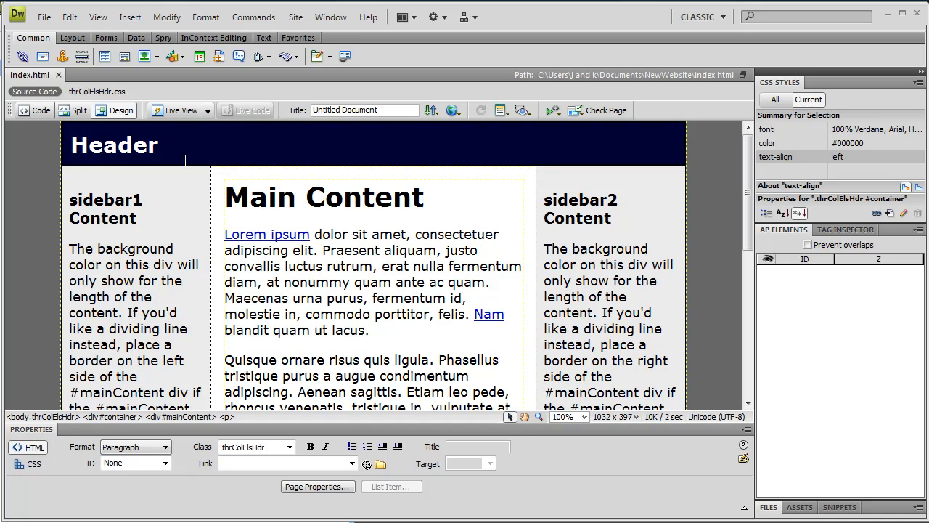
pyautogui.click(382, 265)
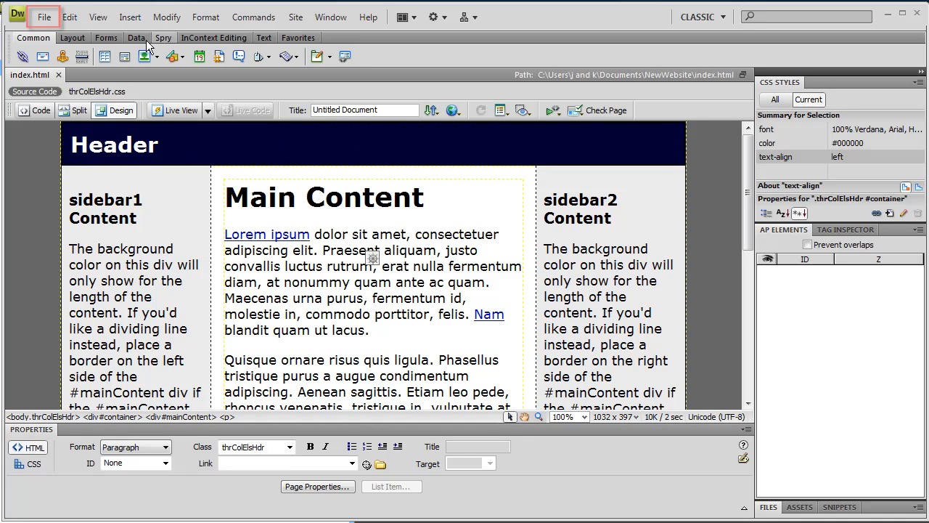
# Step: Save the index page as a template named mainsitetemplate in the NewWebsite site and accept updating its links
pyautogui.click(45, 18)
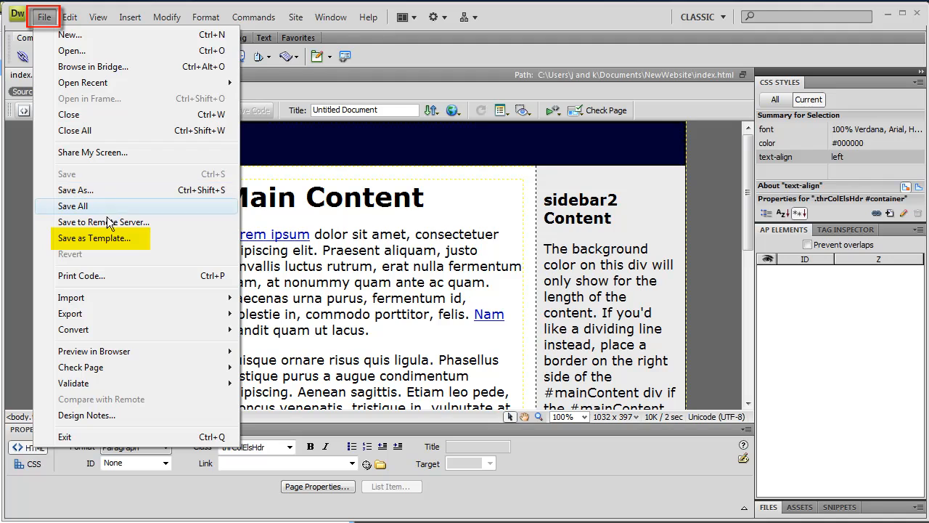
pyautogui.click(112, 240)
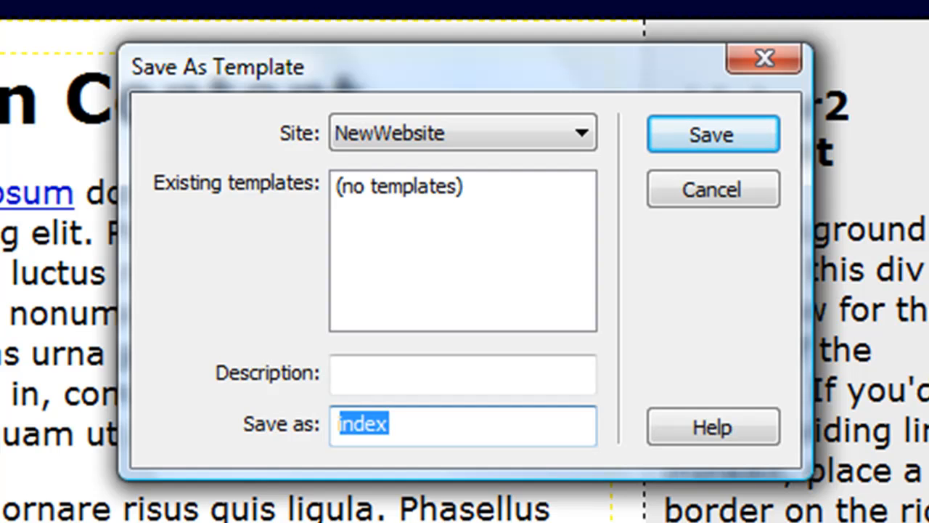
pyautogui.write('te')
pyautogui.press('BackSpace')
pyautogui.press('BackSpace')
pyautogui.write('mainsitetemplate')
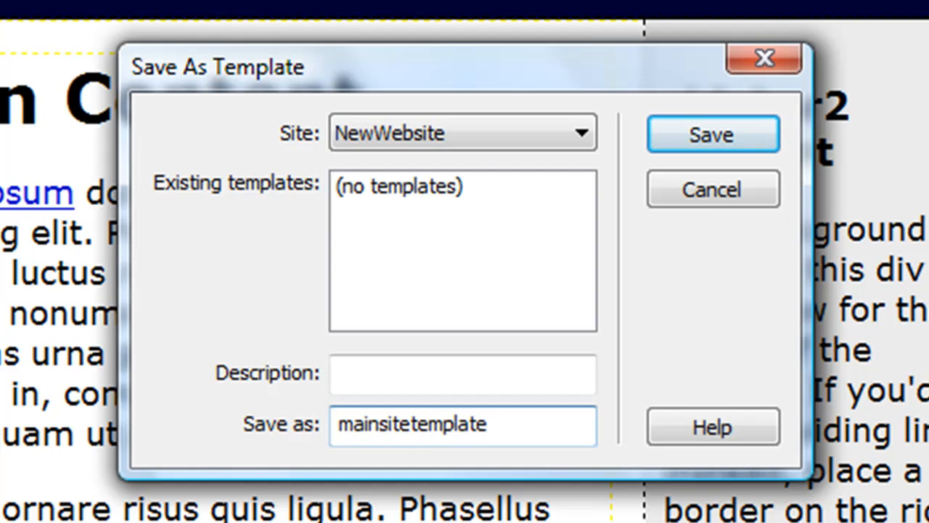
pyautogui.click(697, 131)
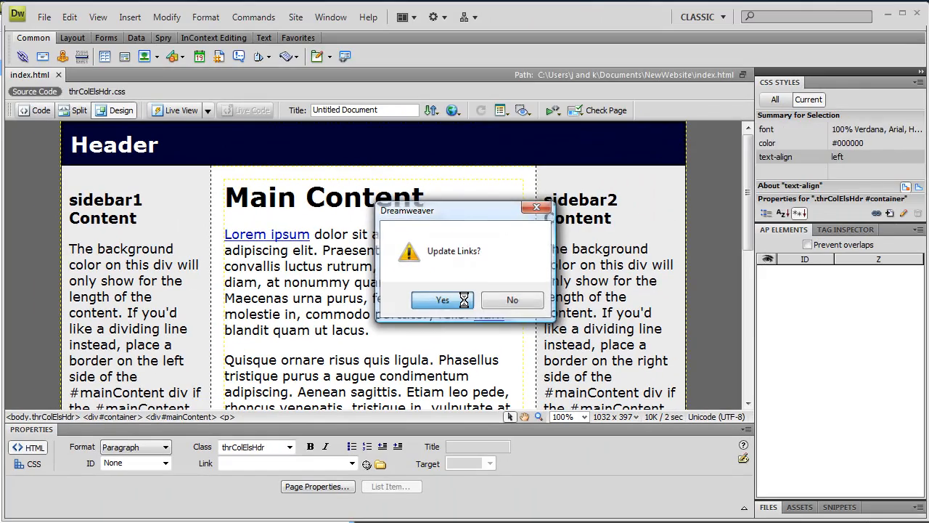
pyautogui.click(475, 359)
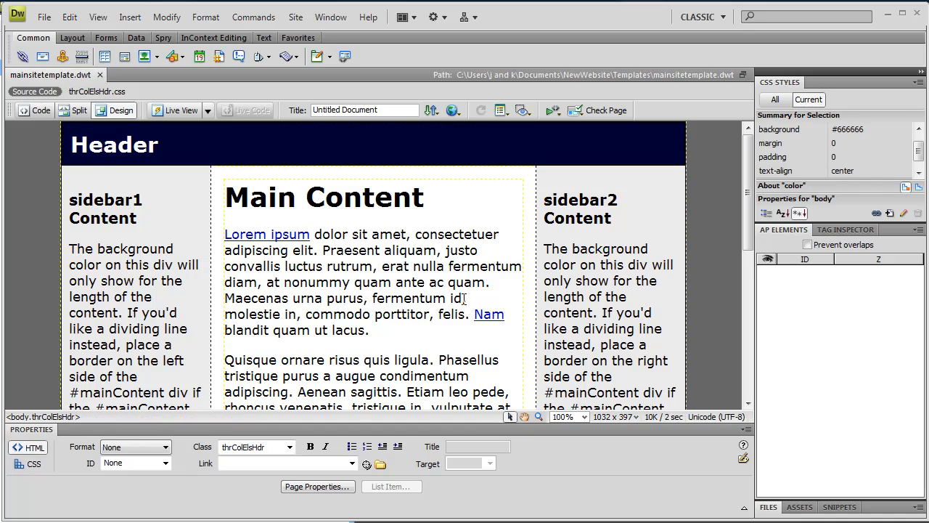
# Step: Show the NewWebsite file list, enlarge it, expand the Templates folder and open the template file stored in it
pyautogui.click(770, 508)
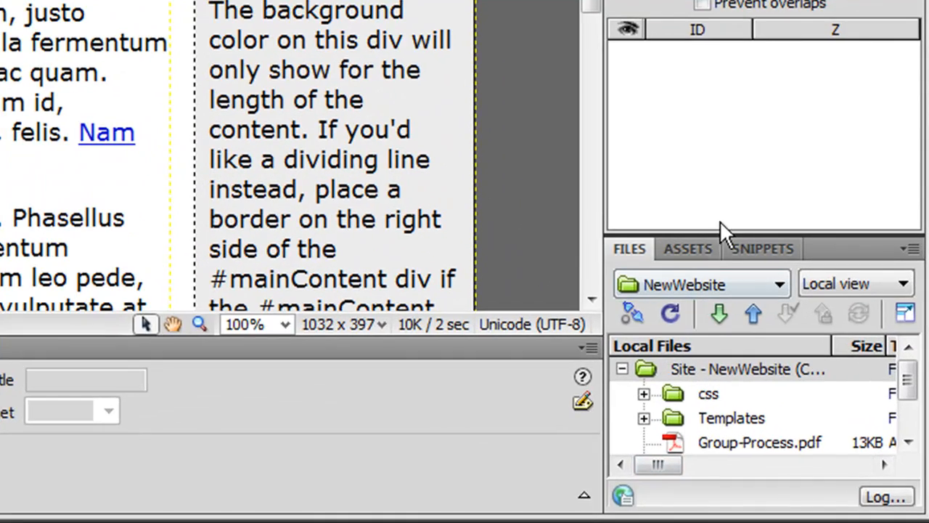
pyautogui.moveTo(720, 234); pyautogui.dragTo(711, 90)
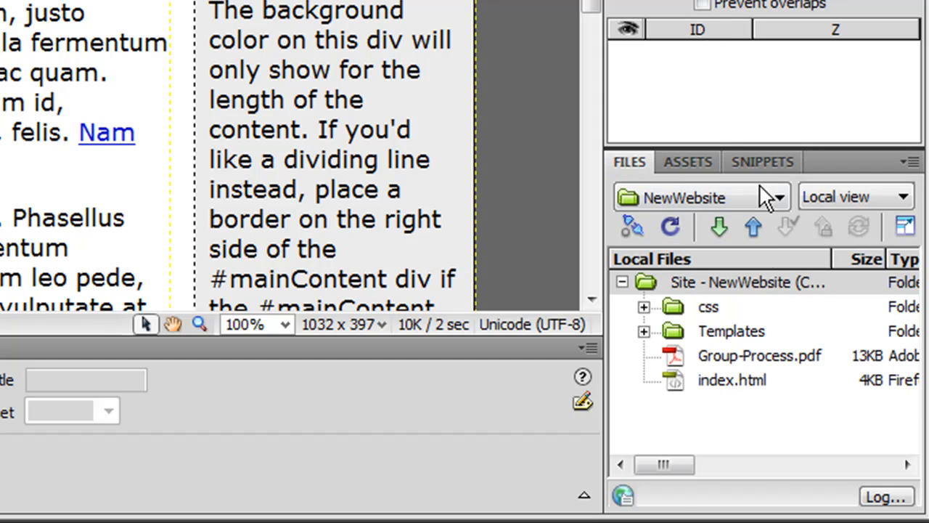
pyautogui.click(704, 333)
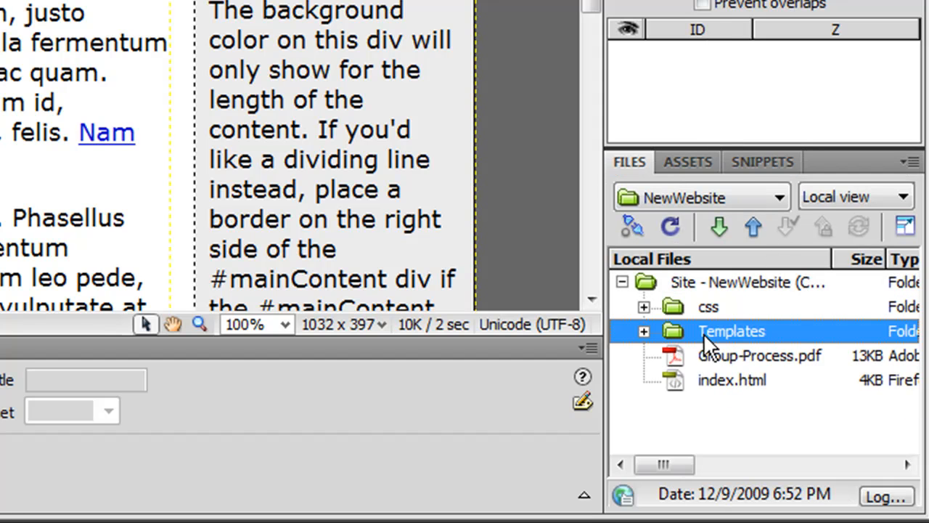
pyautogui.click(644, 331)
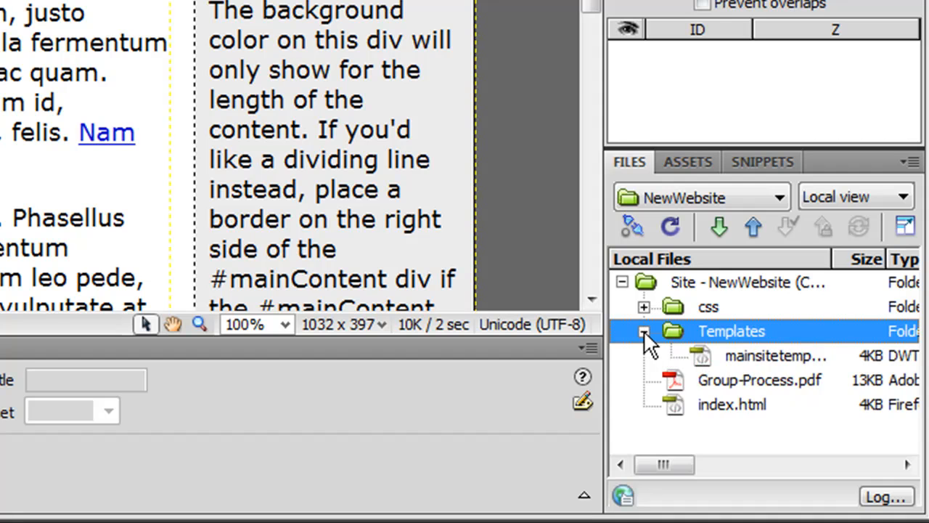
pyautogui.doubleClick(819, 354)
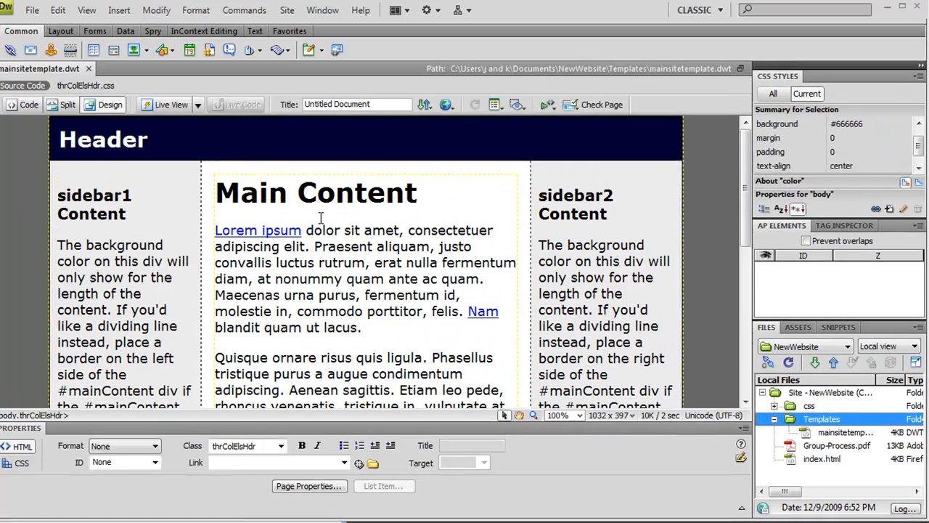
# Step: Make the whole mainContent div an editable region named MainContent
pyautogui.click(321, 219)
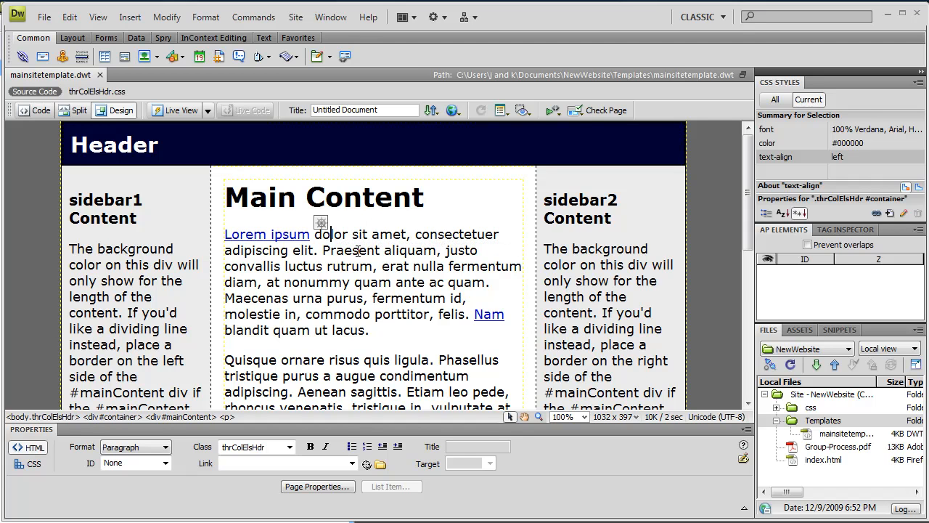
pyautogui.click(182, 417)
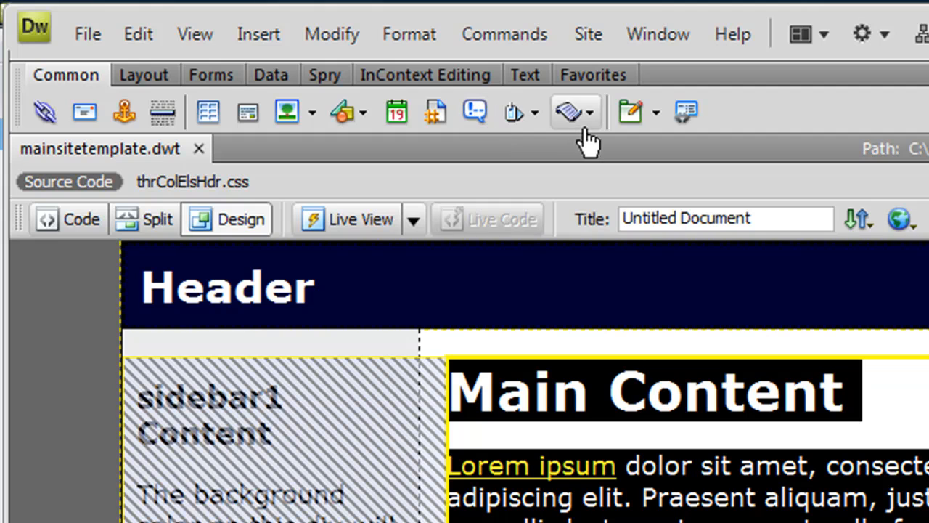
pyautogui.click(658, 116)
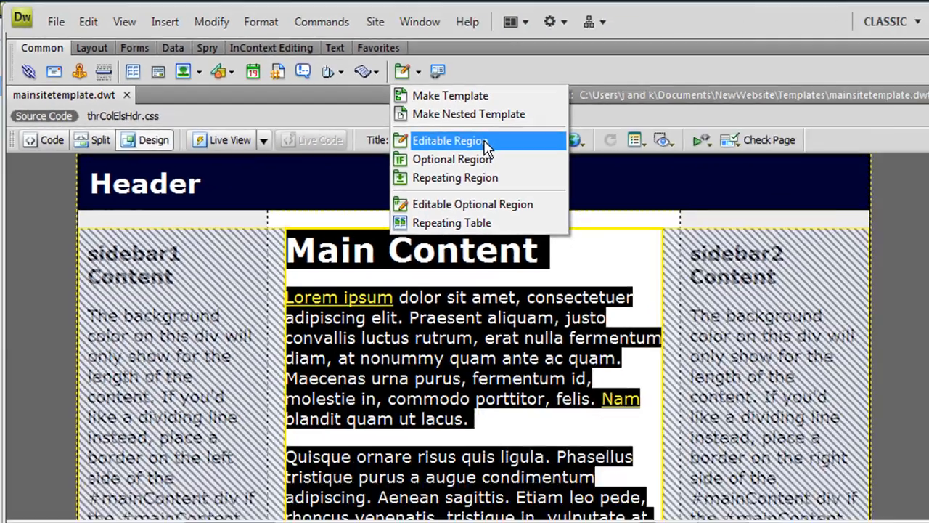
pyautogui.click(755, 218)
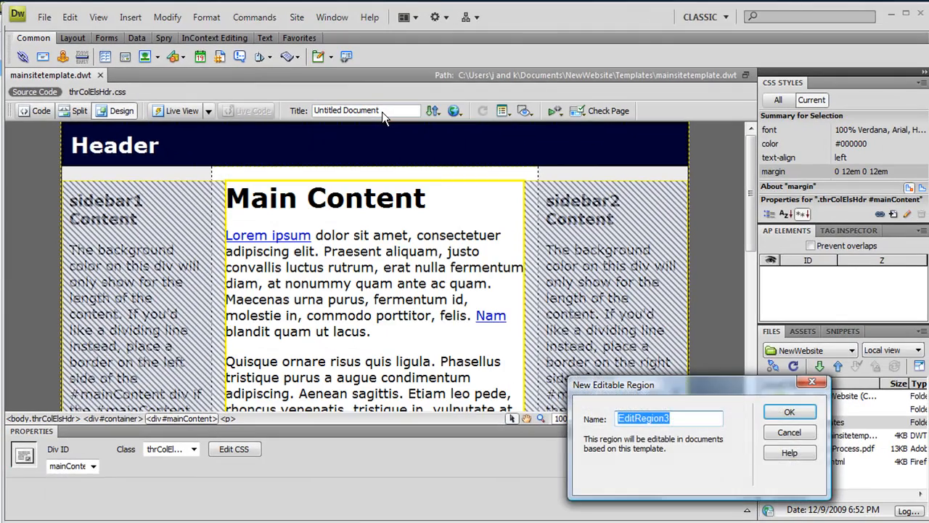
pyautogui.write('Main')
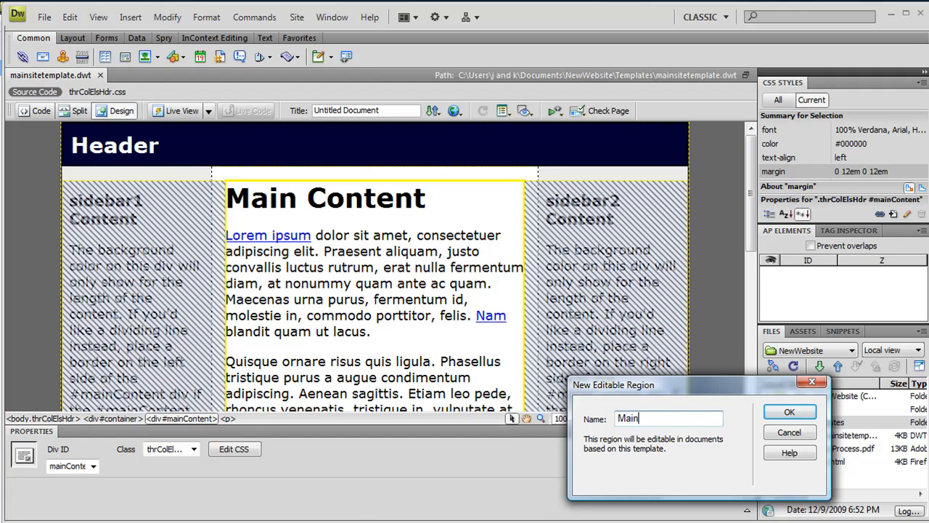
pyautogui.write('Content')
pyautogui.press('Return')
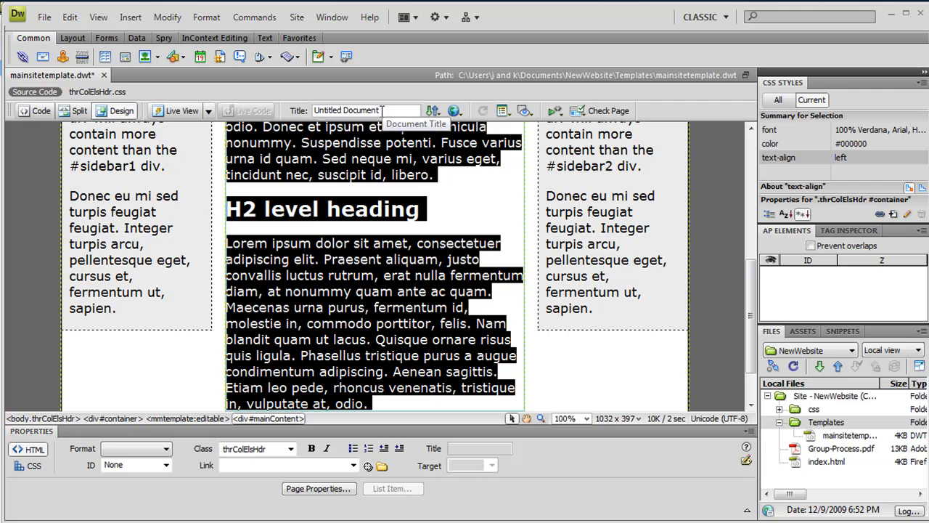
# Step: Save the template with its new editable region and close it
pyautogui.click(397, 220)
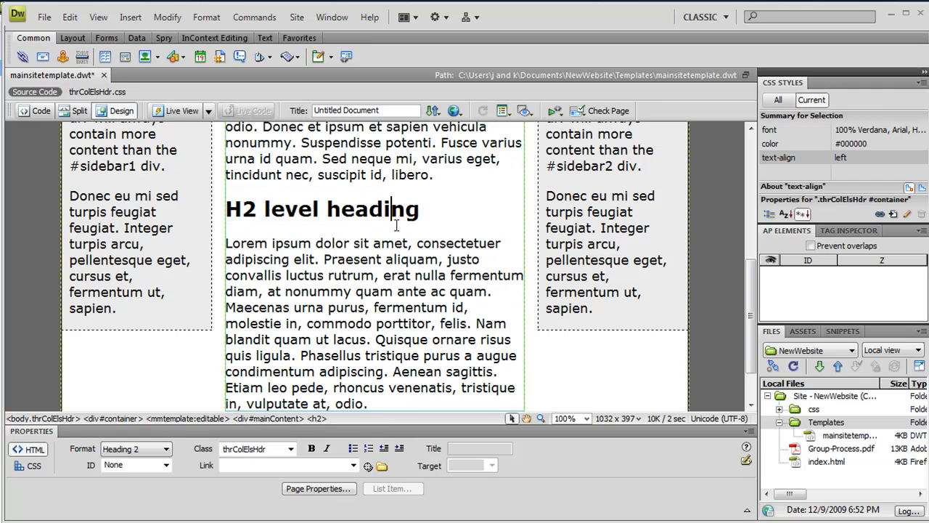
pyautogui.moveTo(751, 311); pyautogui.dragTo(742, 174)
pyautogui.click(44, 17)
pyautogui.click(129, 174)
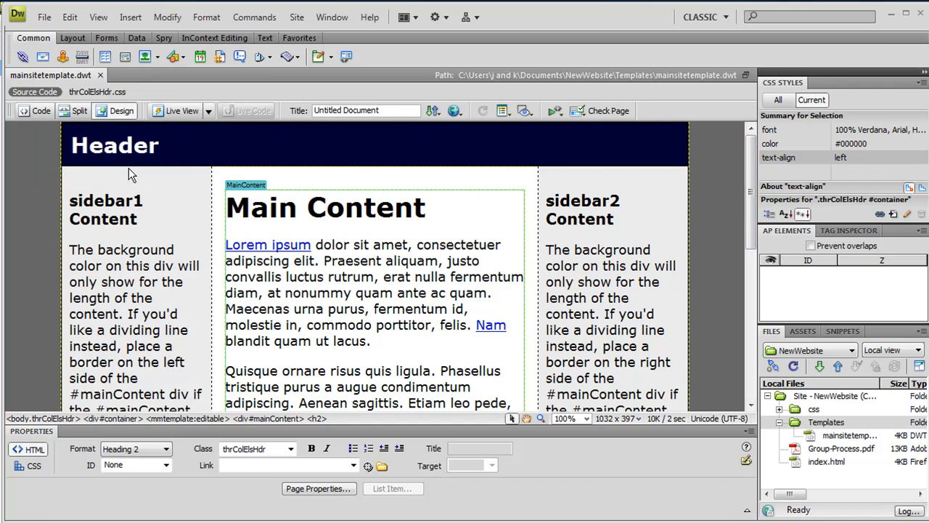
pyautogui.click(101, 76)
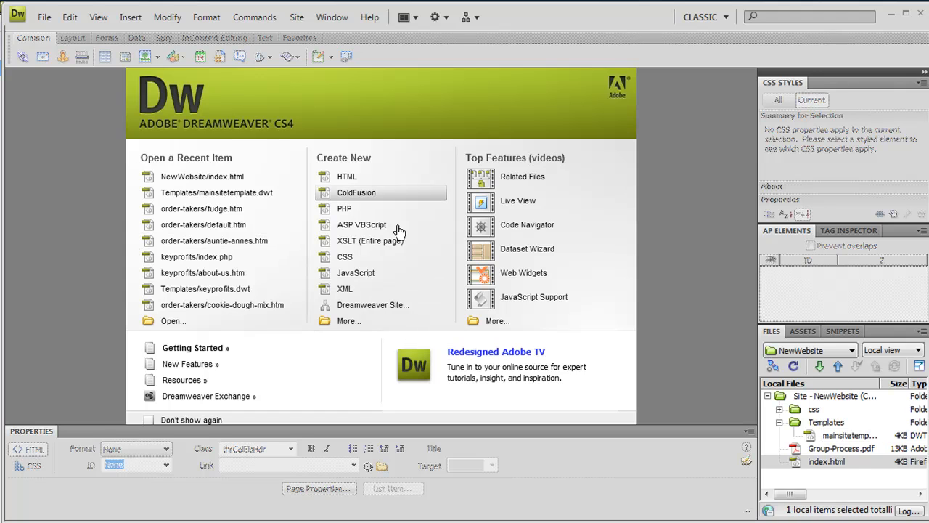
# Step: Delete index.html from the NewWebsite local files
pyautogui.click(827, 462)
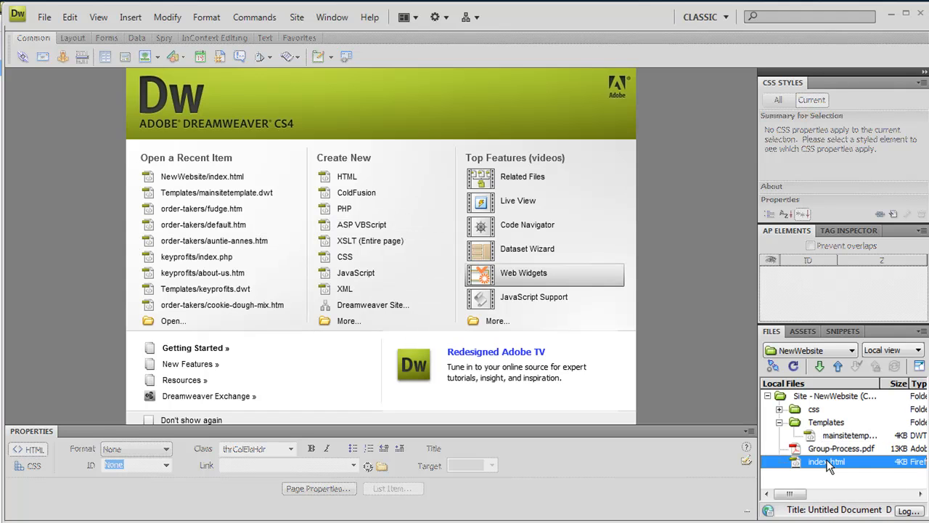
pyautogui.press('Delete')
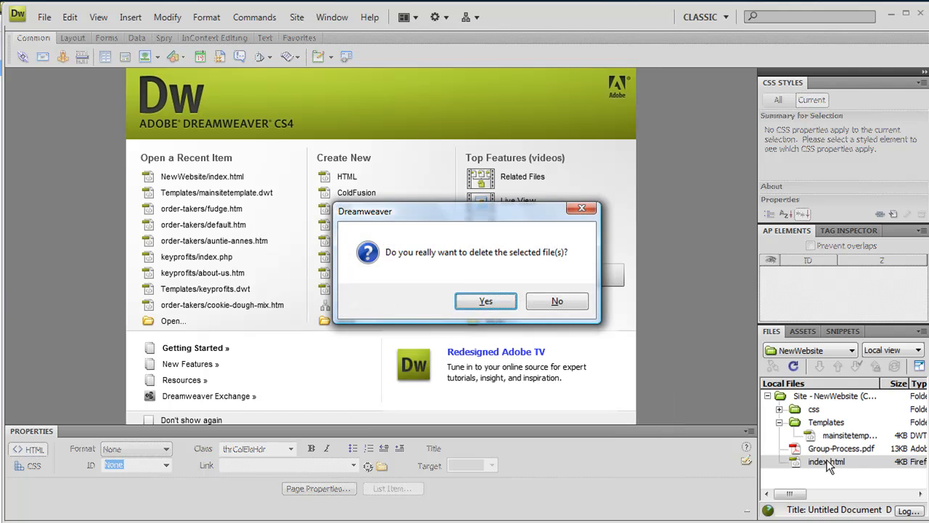
pyautogui.click(485, 300)
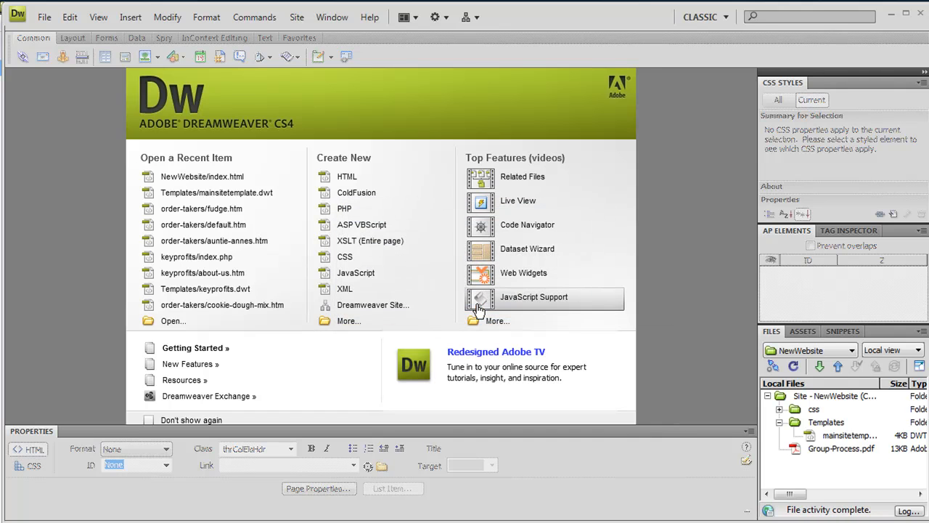
# Step: Create a new page from the NewWebsite site's mainsitetemplate, with updates applied when the template changes
pyautogui.click(44, 16)
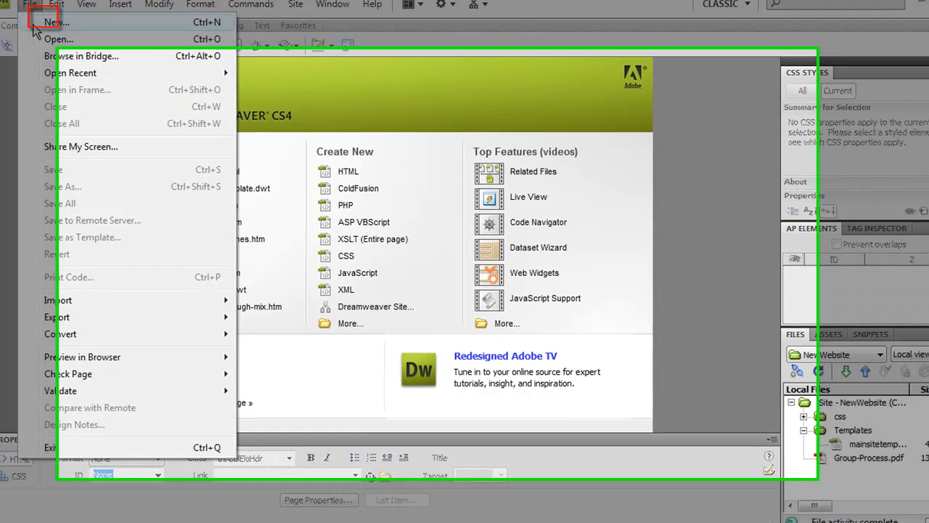
pyautogui.click(49, 36)
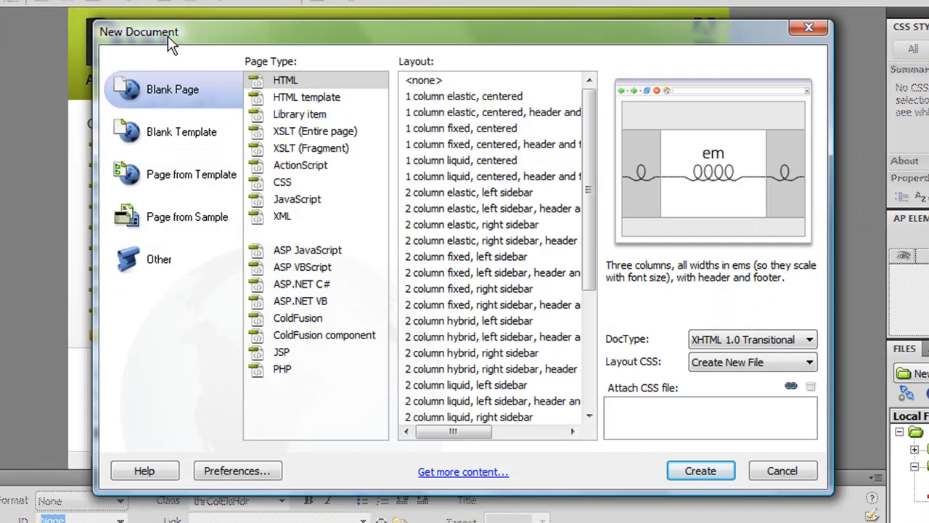
pyautogui.click(177, 178)
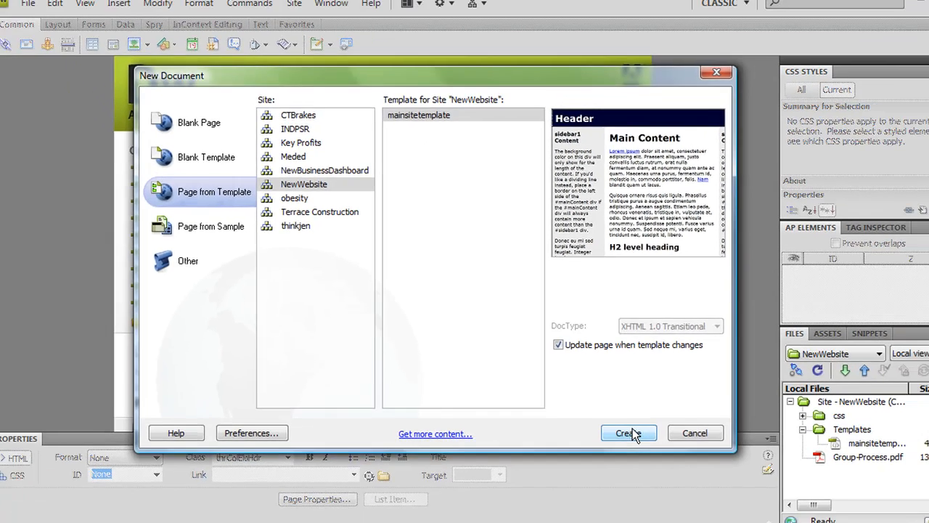
pyautogui.click(700, 471)
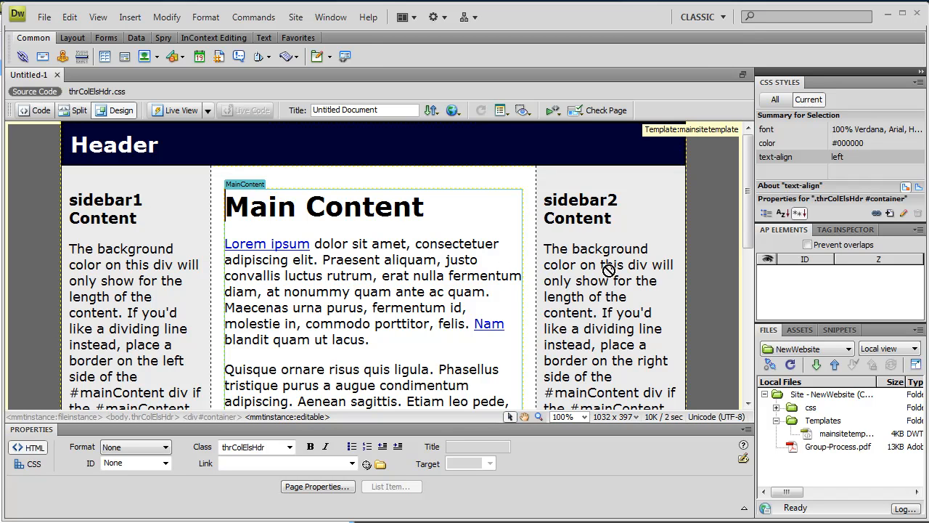
# Step: Save the new template-based page as index.html in the NewWebsite folder
pyautogui.moveTo(746, 199); pyautogui.dragTo(747, 407)
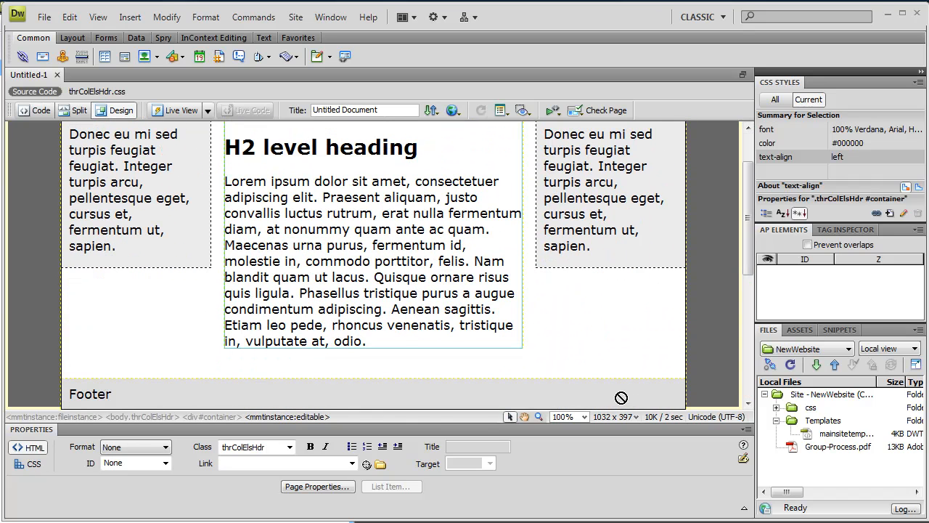
pyautogui.scroll(10, 621, 397)
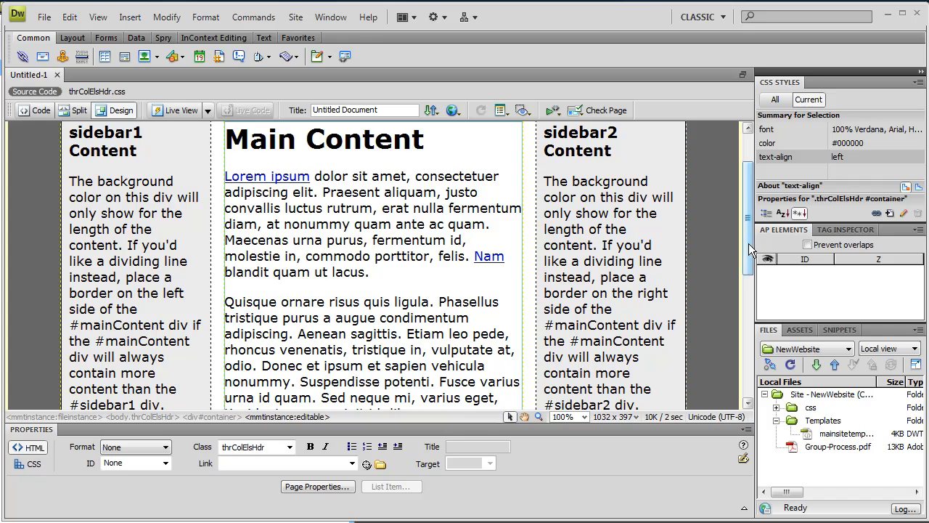
pyautogui.scroll(2, 749, 243)
pyautogui.click(42, 16)
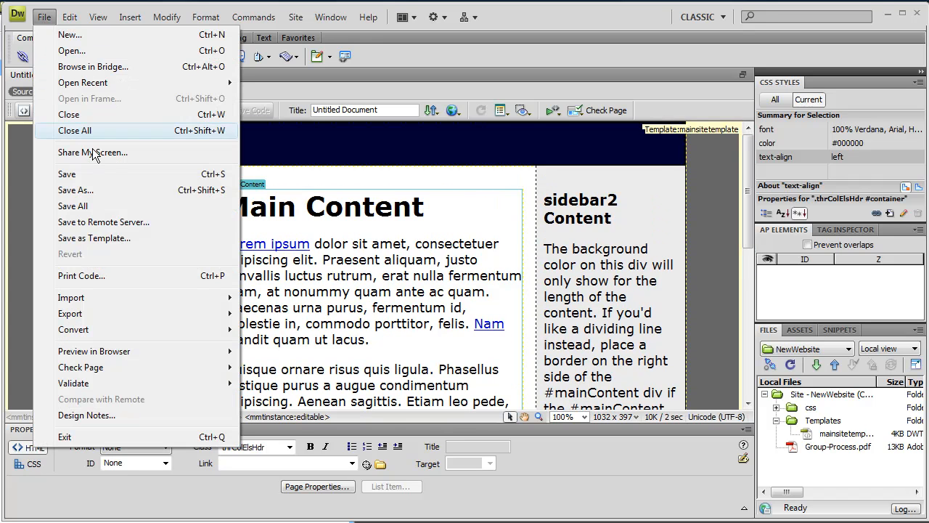
pyautogui.click(123, 188)
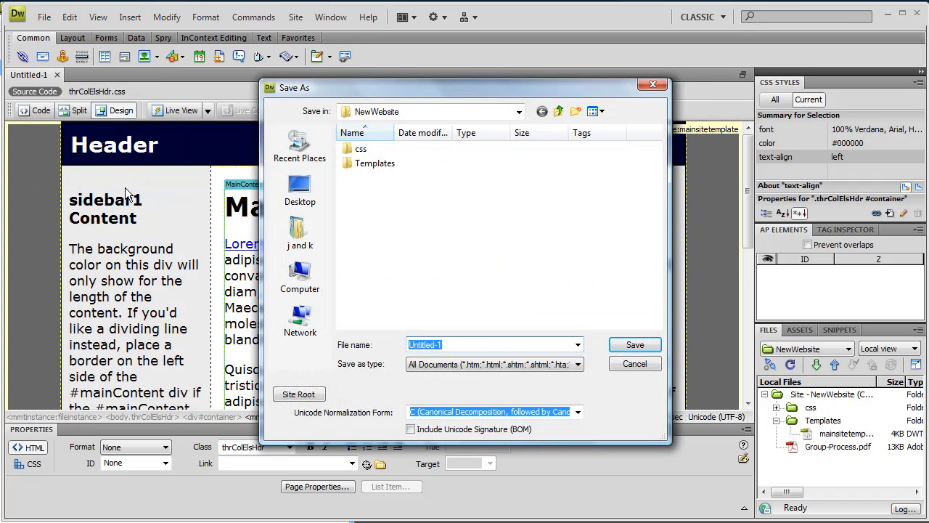
pyautogui.write('index.html')
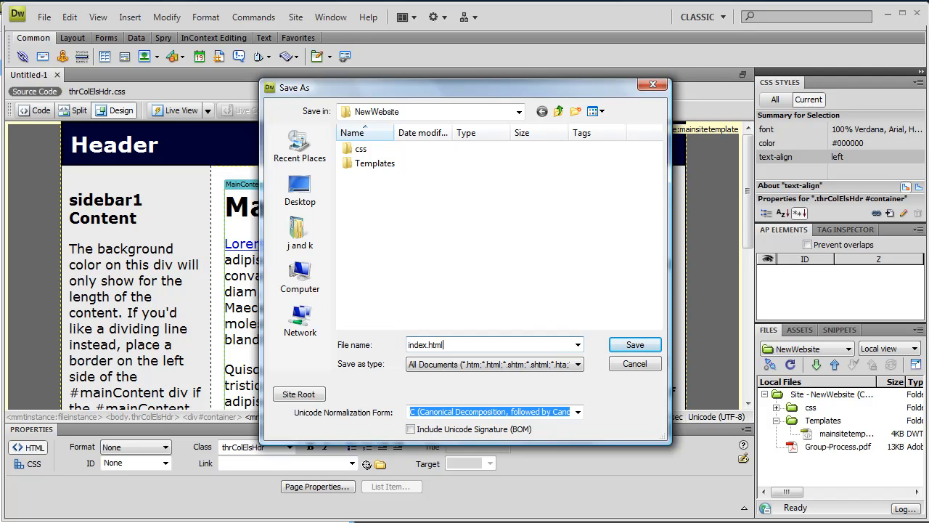
pyautogui.press('Return')
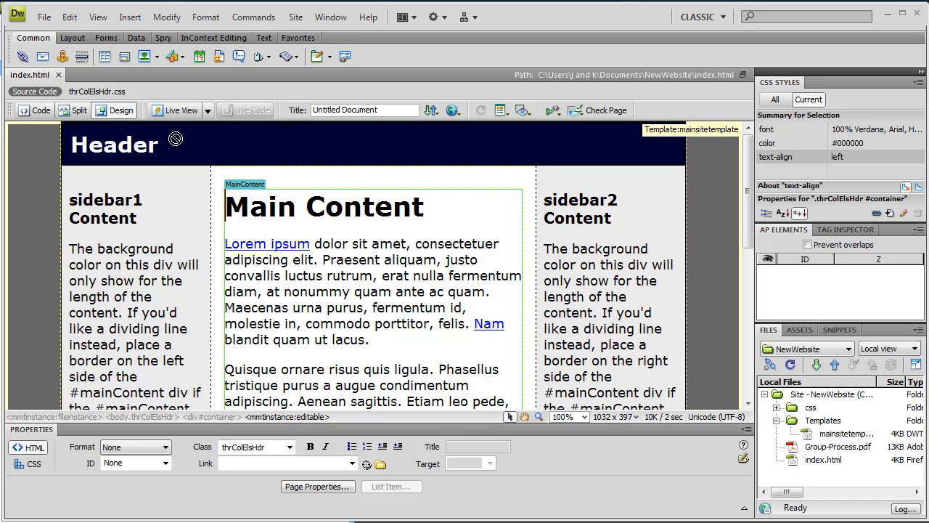
# Step: Close index.html, open mainsitetemplate.dwt and replace its Header heading with the site owner's first name followed by "'s Website"
pyautogui.click(60, 74)
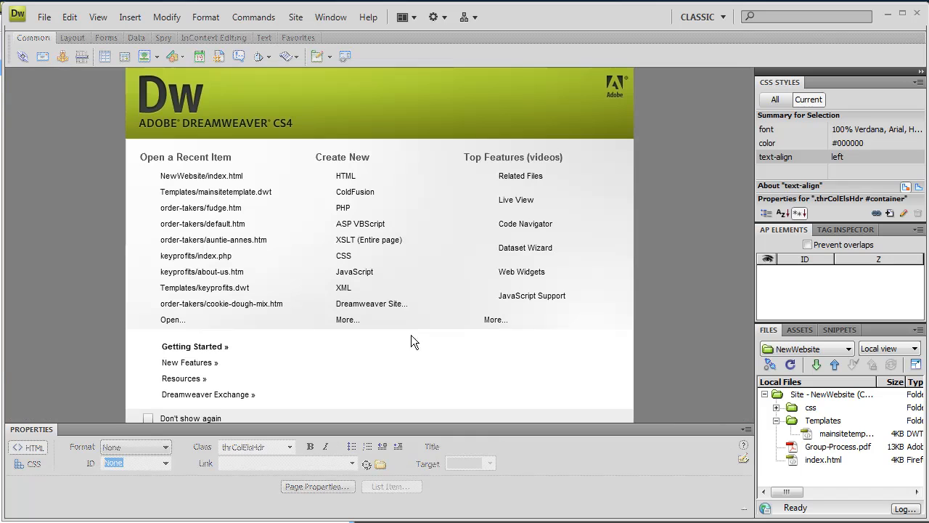
pyautogui.doubleClick(828, 435)
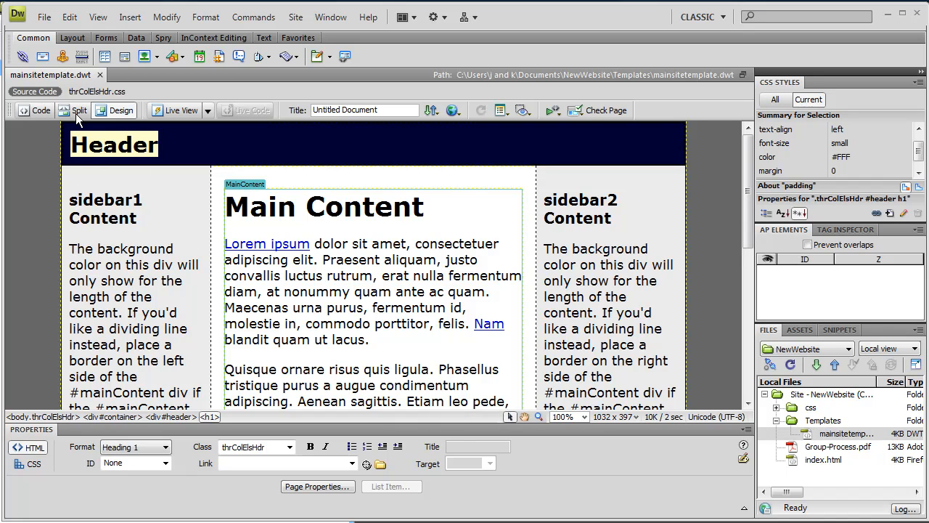
pyautogui.write('Jen')
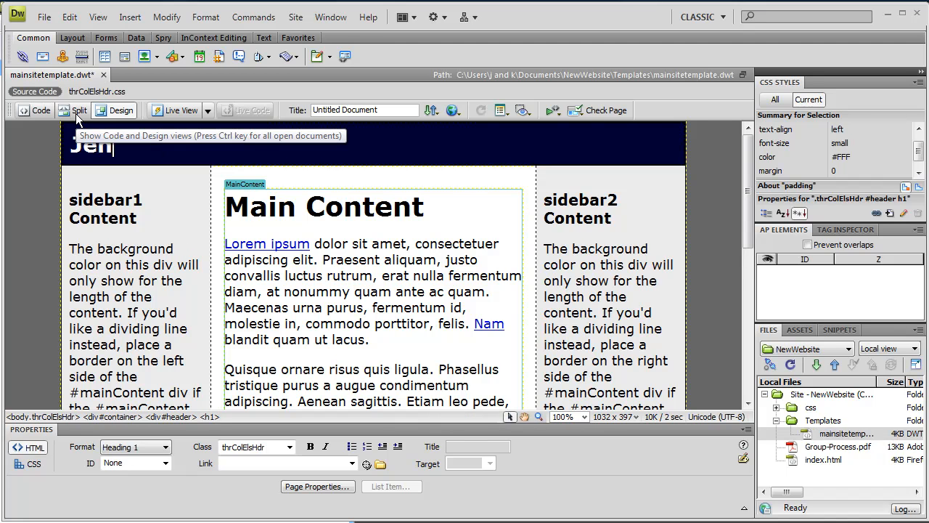
pyautogui.write("'s Website")
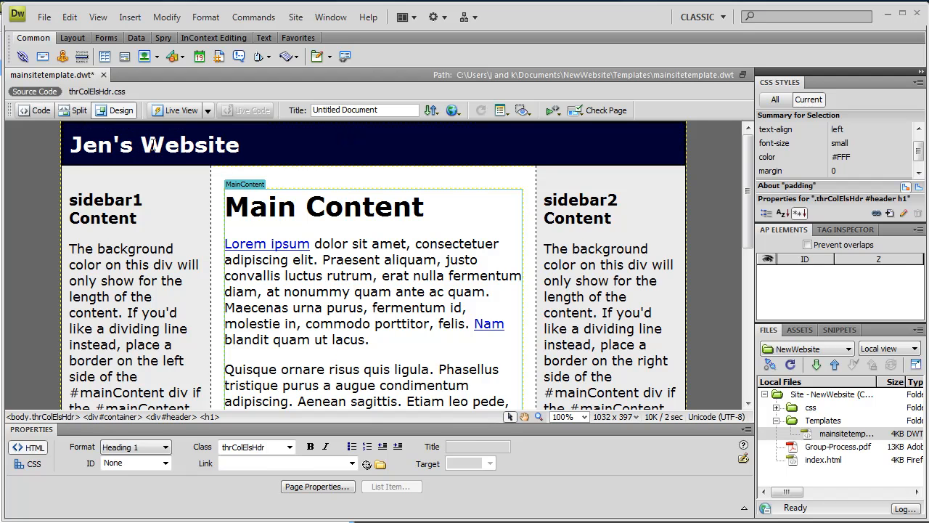
# Step: Save the template, update index.html with its changes and dismiss the page update report
pyautogui.click(43, 17)
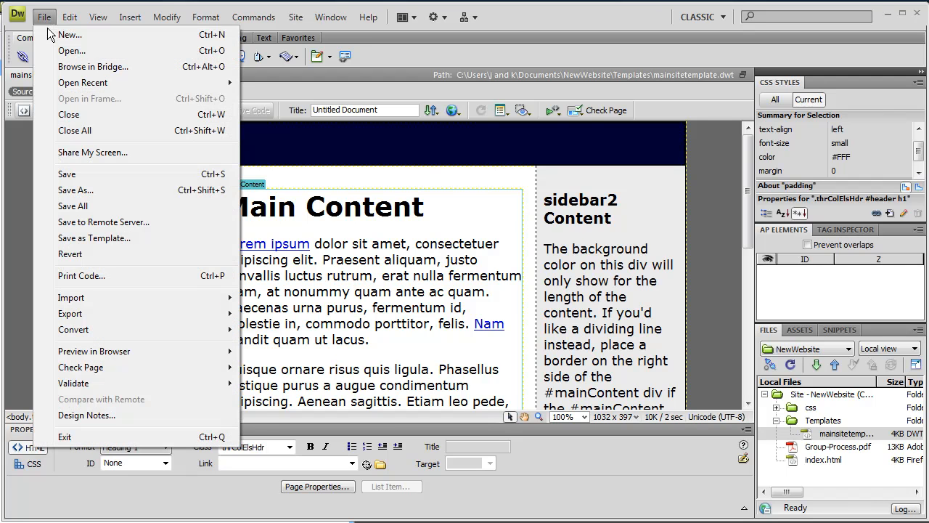
pyautogui.click(83, 178)
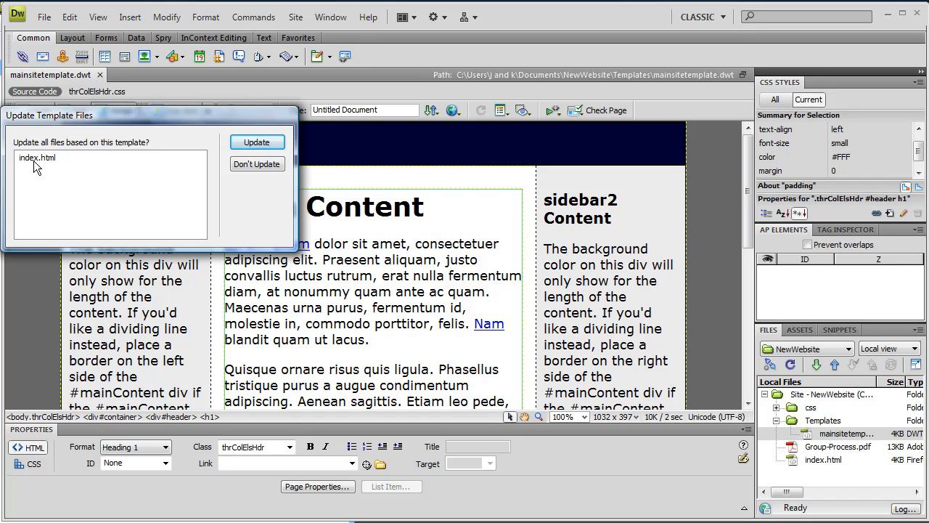
pyautogui.click(249, 140)
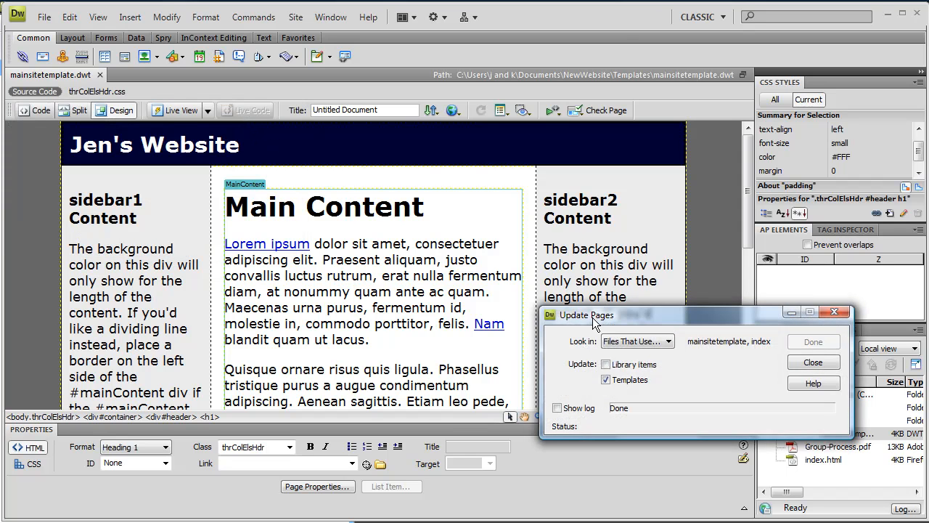
pyautogui.click(821, 361)
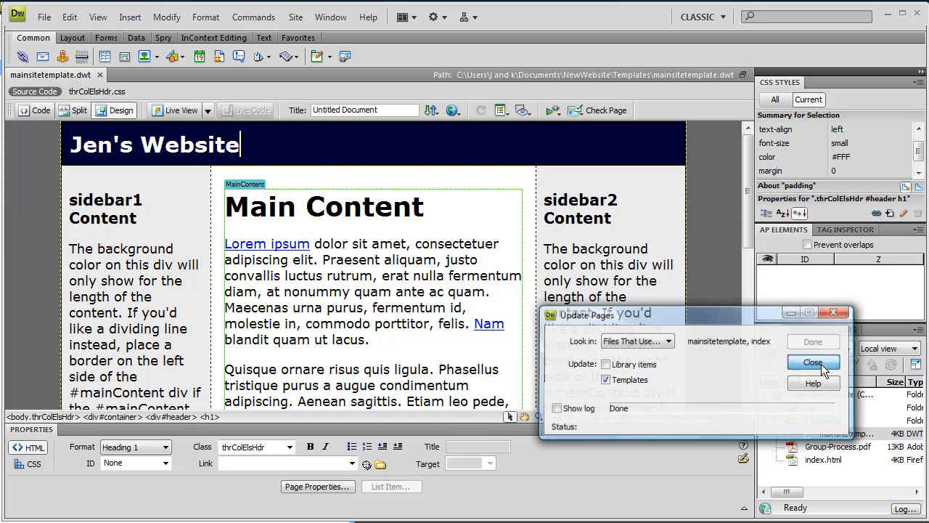
# Step: Open index.html and examine the updated page from header to footer
pyautogui.doubleClick(822, 460)
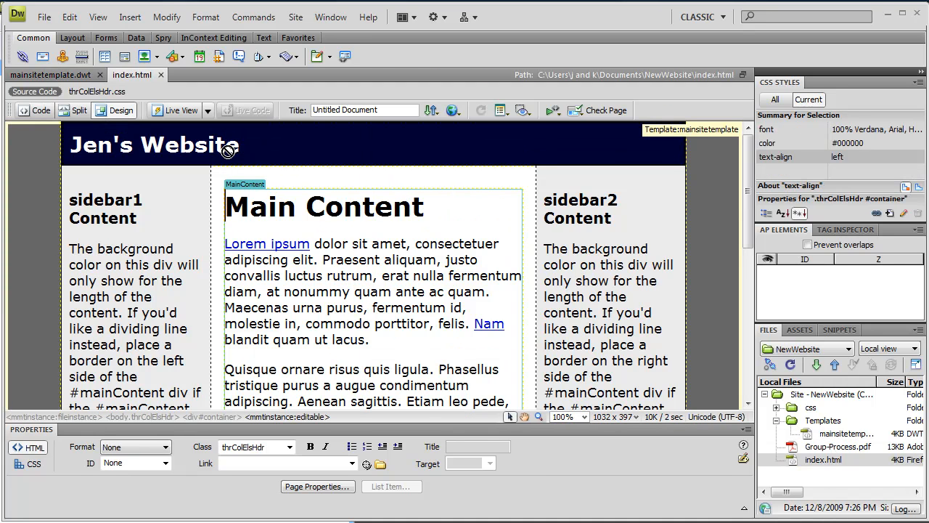
pyautogui.moveTo(748, 218); pyautogui.dragTo(753, 369)
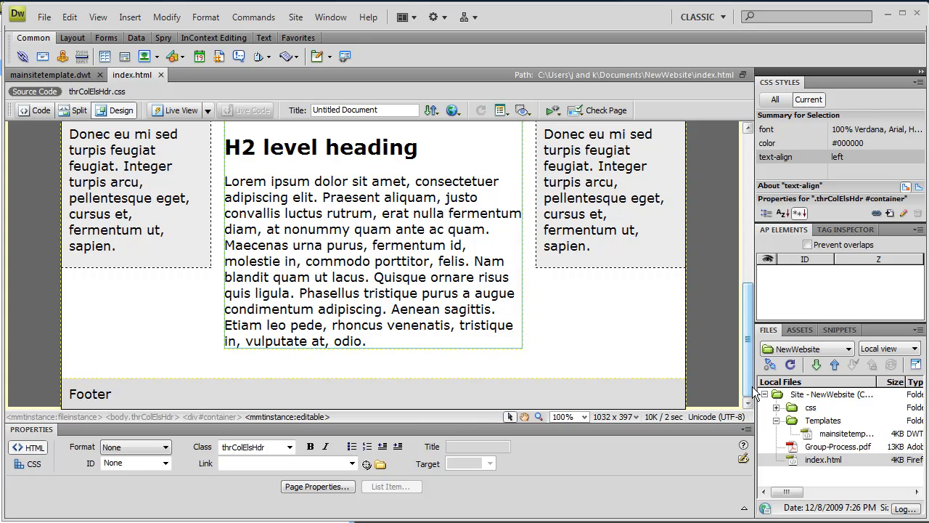
pyautogui.moveTo(749, 356); pyautogui.dragTo(754, 188)
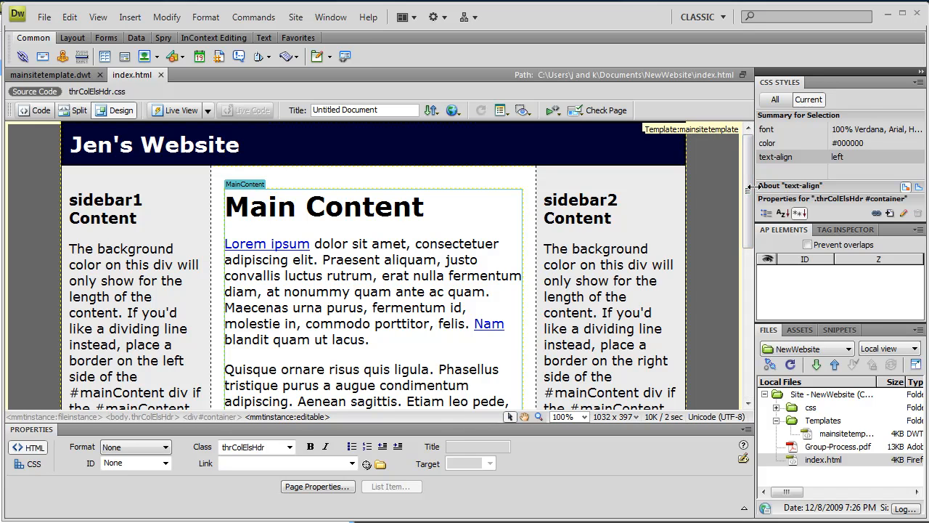